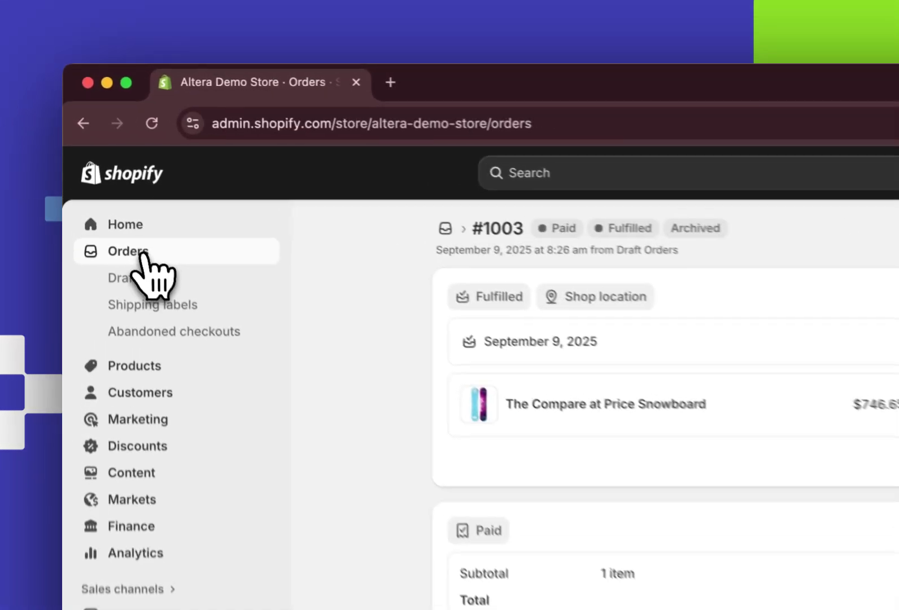
# Step: Open the Altera app from the store's order list and start a new data export
pyautogui.click(99, 164)
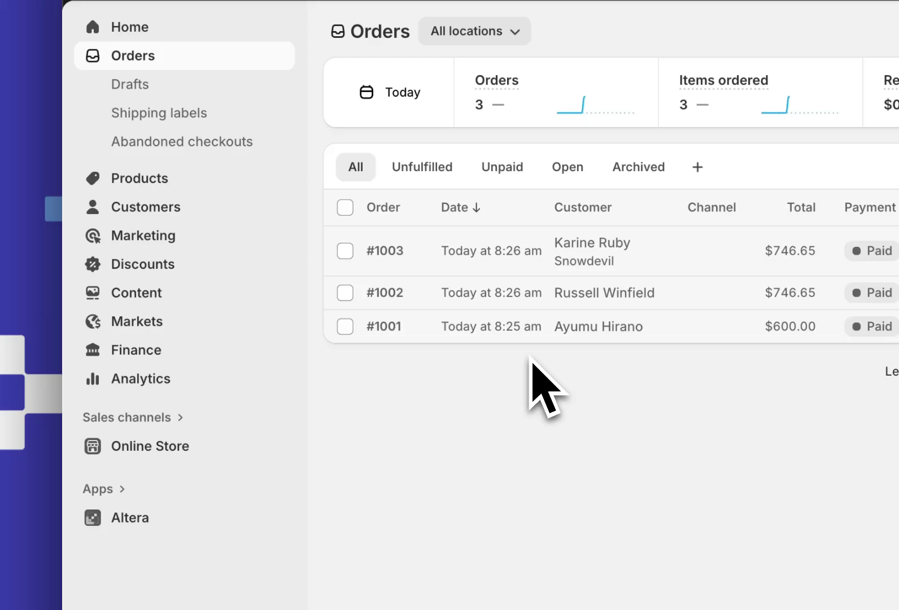
pyautogui.click(149, 517)
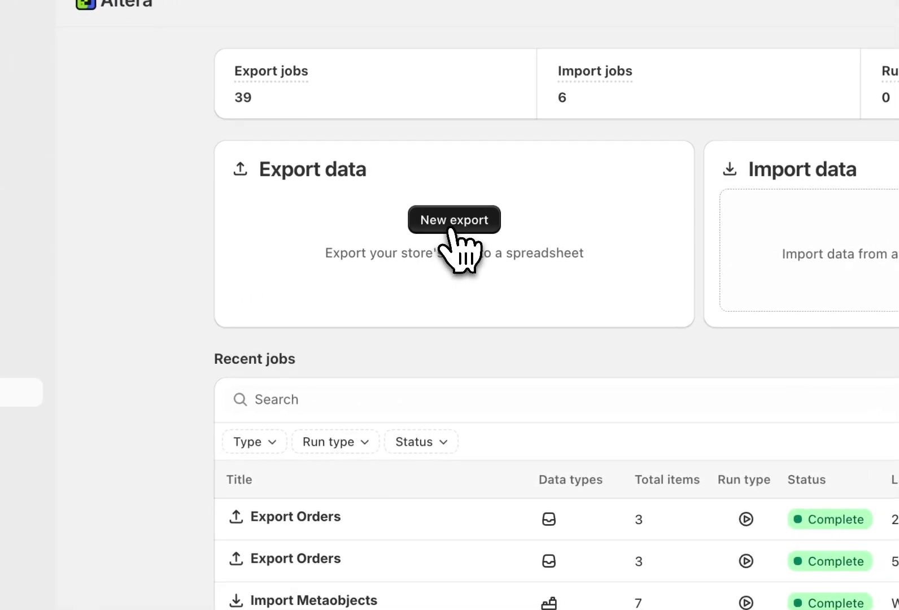
pyautogui.click(703, 164)
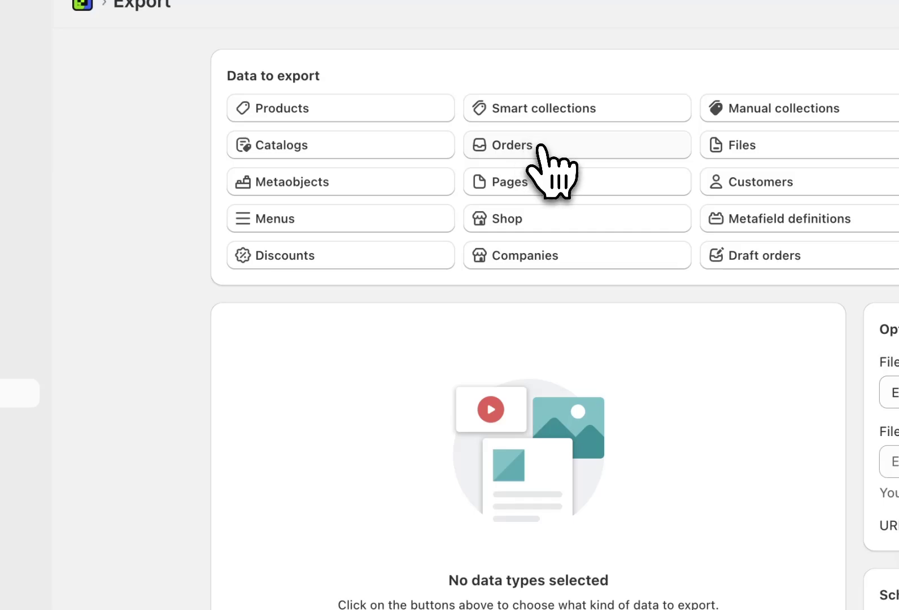
# Step: Choose Orders as the data to export and include only the General and Fulfillments field groups
pyautogui.click(556, 166)
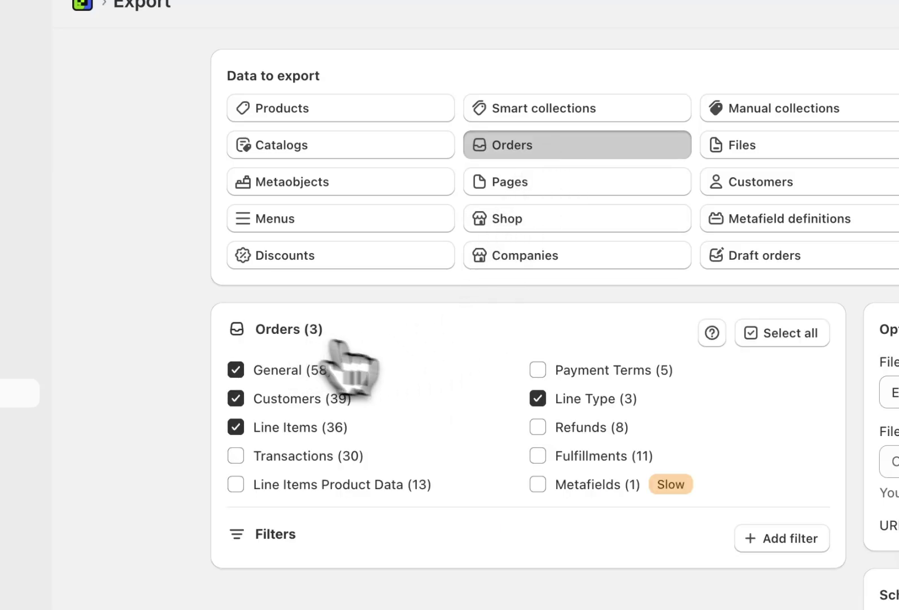
pyautogui.click(577, 397)
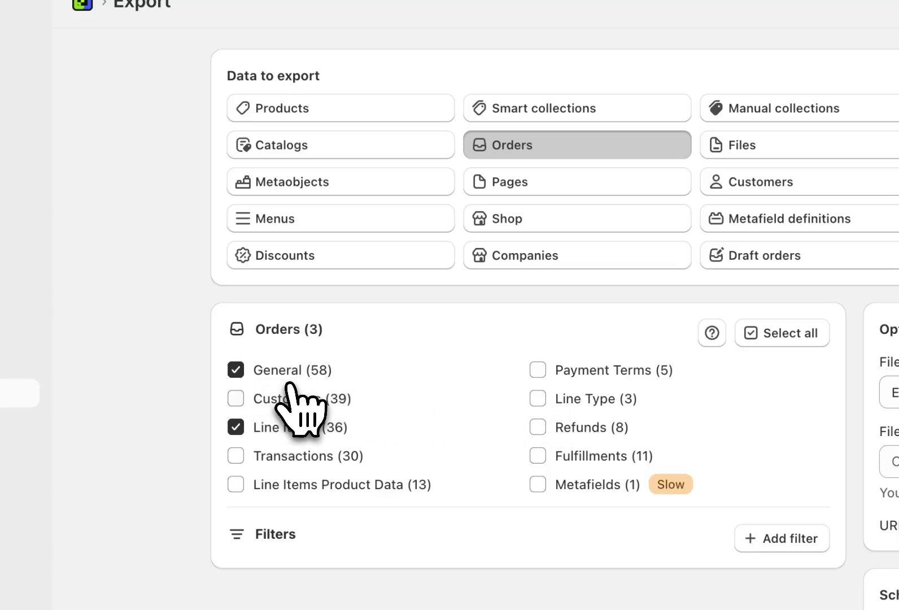
pyautogui.click(298, 430)
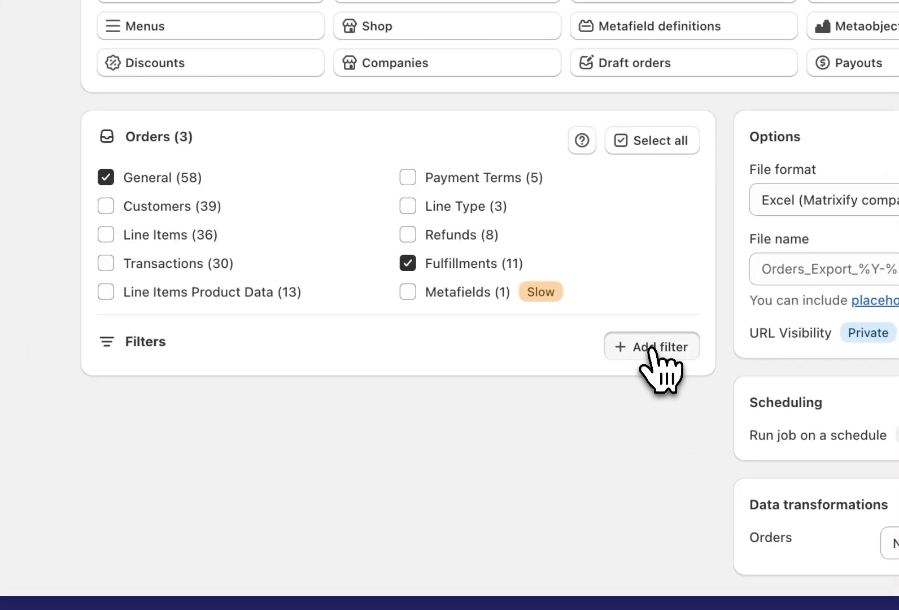
# Step: Add an export filter requiring that Fulfillment status is equal to fulfilled
pyautogui.click(781, 538)
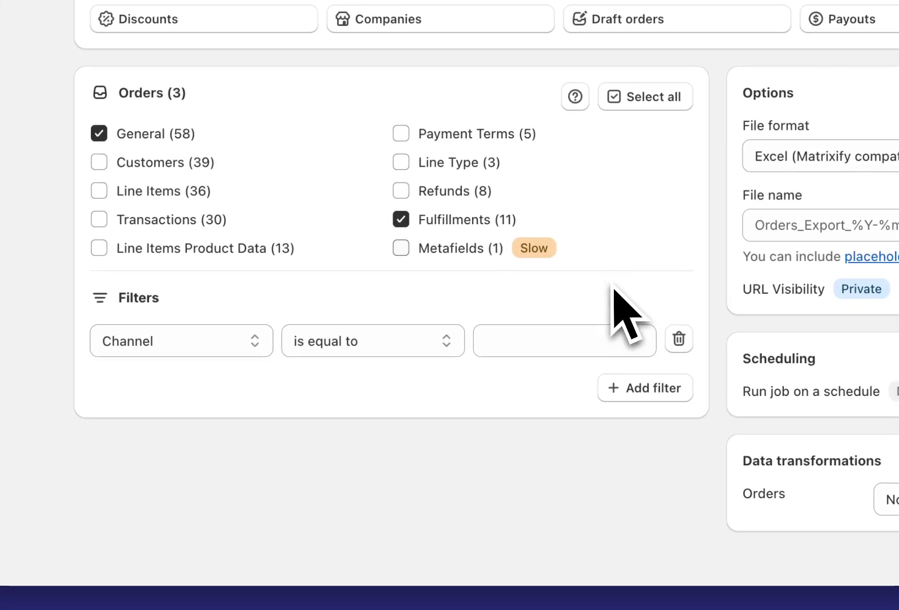
pyautogui.scroll(-1, 613, 291)
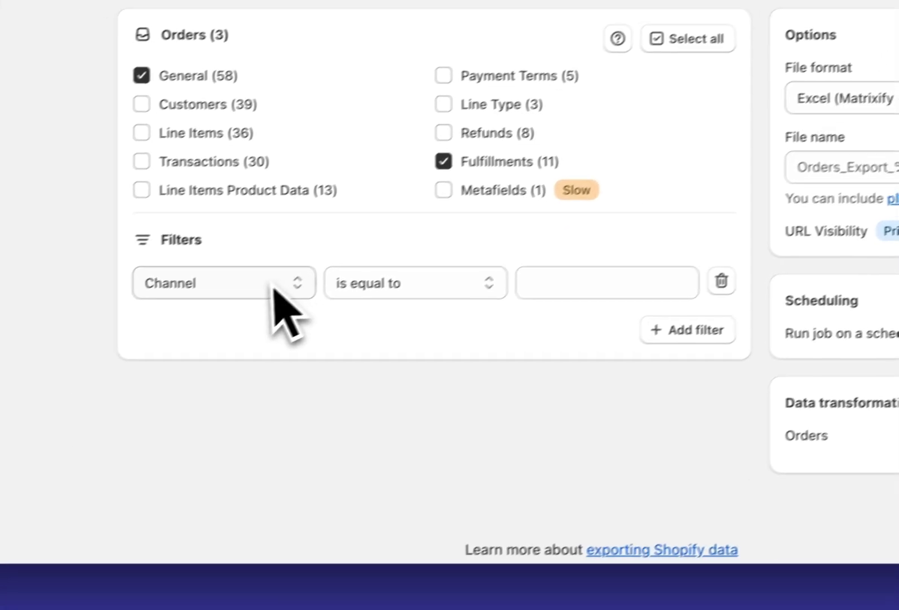
pyautogui.click(225, 307)
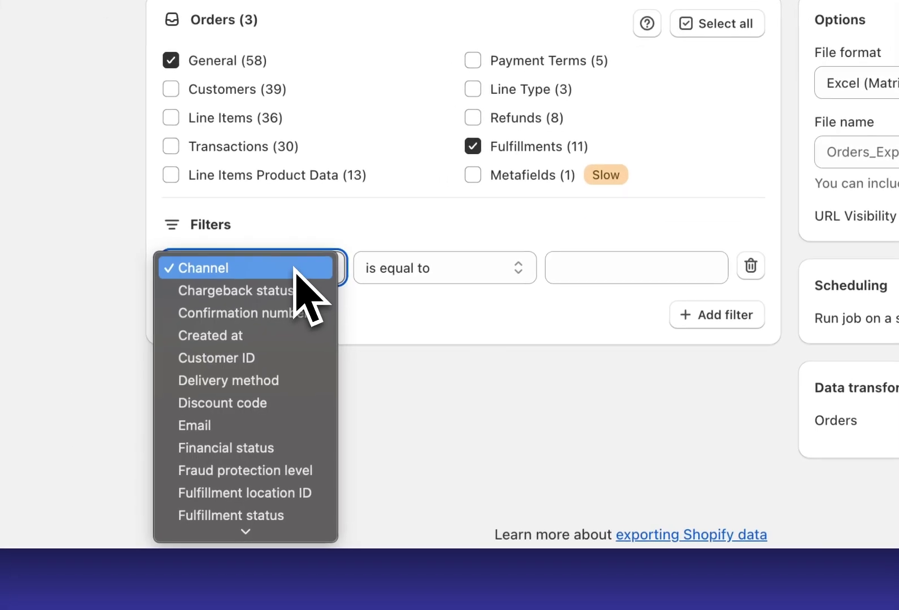
pyautogui.click(273, 516)
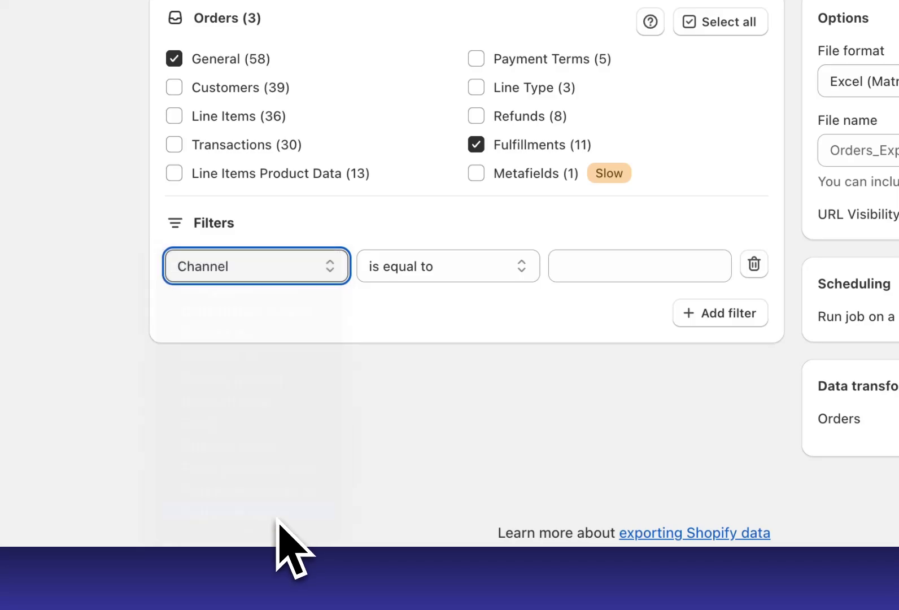
pyautogui.click(600, 266)
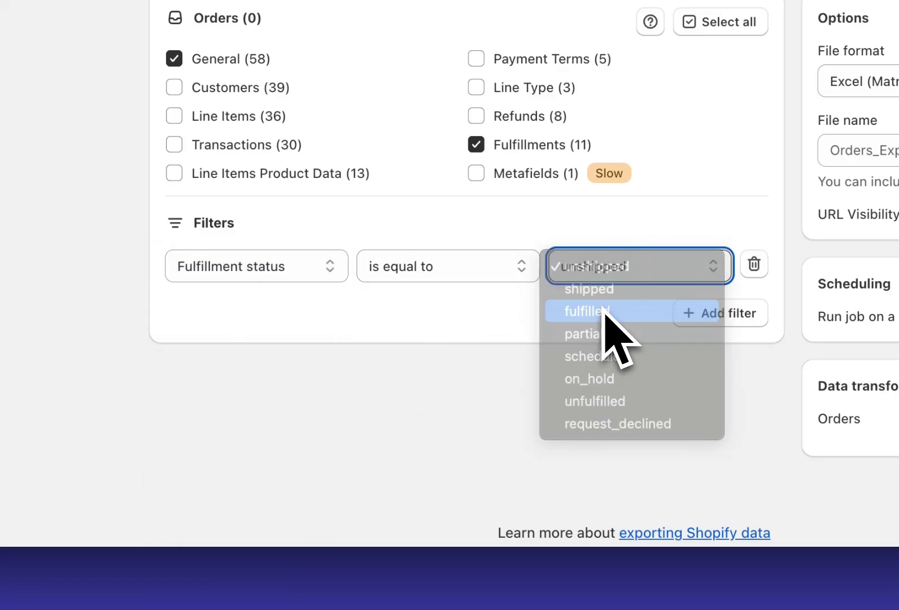
pyautogui.click(605, 312)
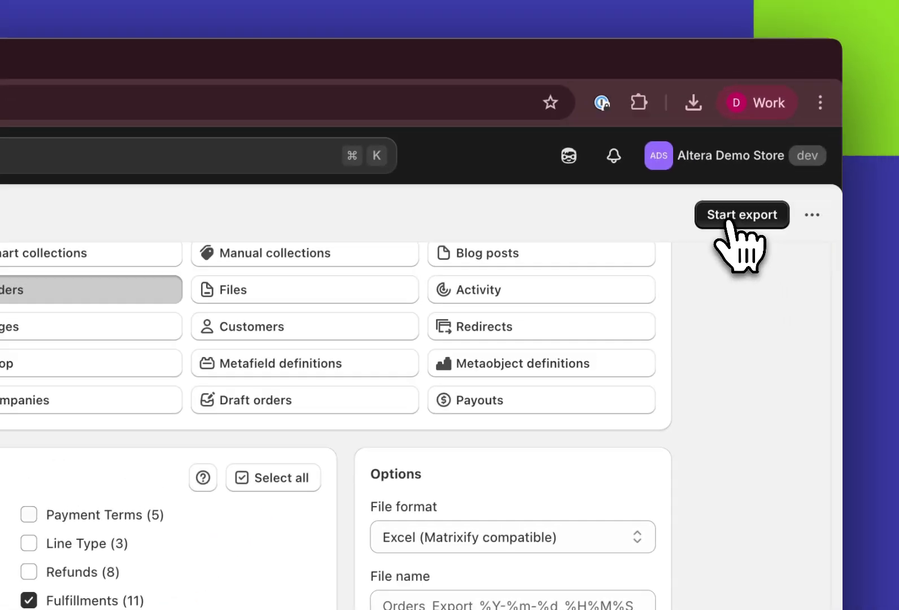
# Step: Run the orders export, download its output and open Orders_Export_2025-09-09_084650.xlsx in Excel
pyautogui.click(729, 219)
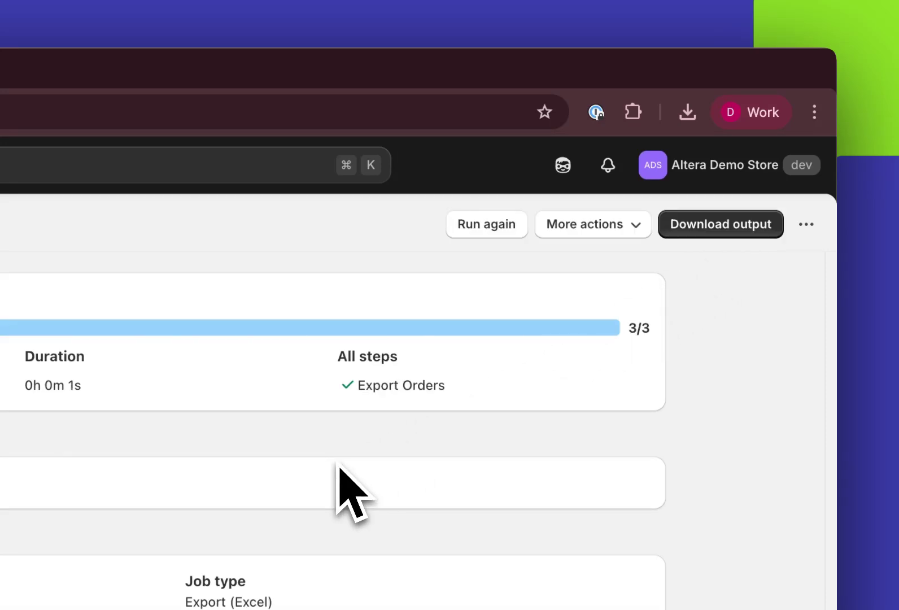
pyautogui.click(699, 224)
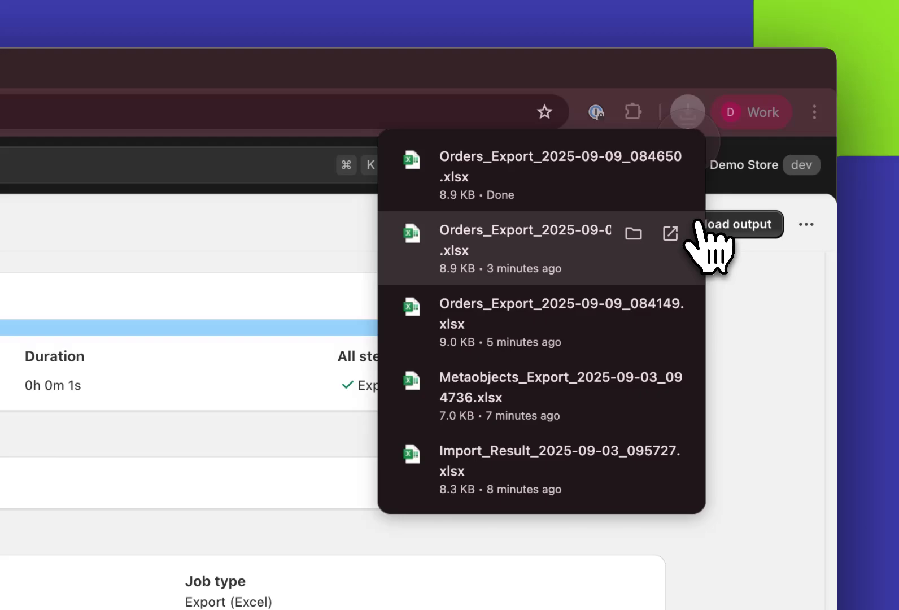
pyautogui.click(564, 166)
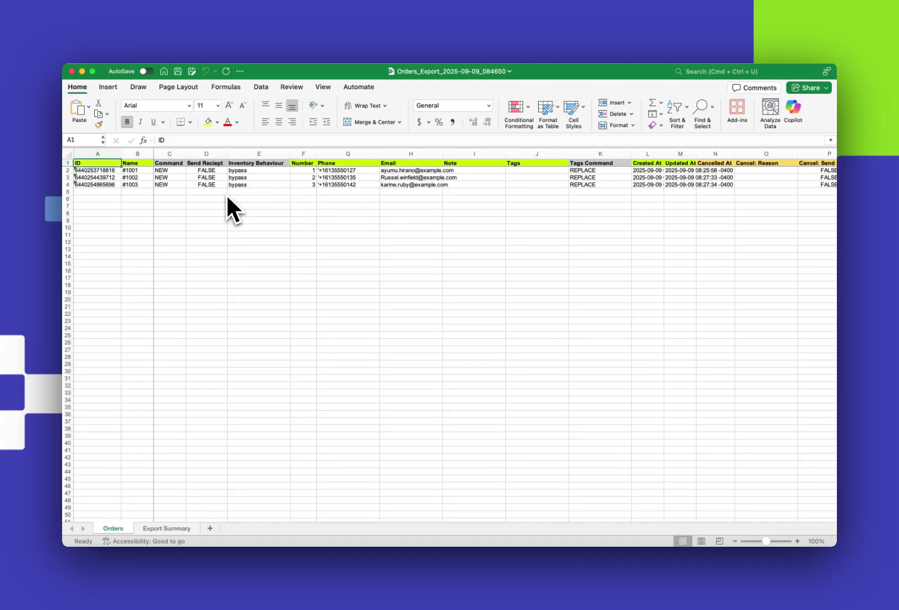
# Step: Widen the Fulfillment: Tracking Number, Tracking URL and Send Receipt columns to fit their headers
pyautogui.hscroll(3, 227, 196)
pyautogui.hscroll(20, 227, 196)
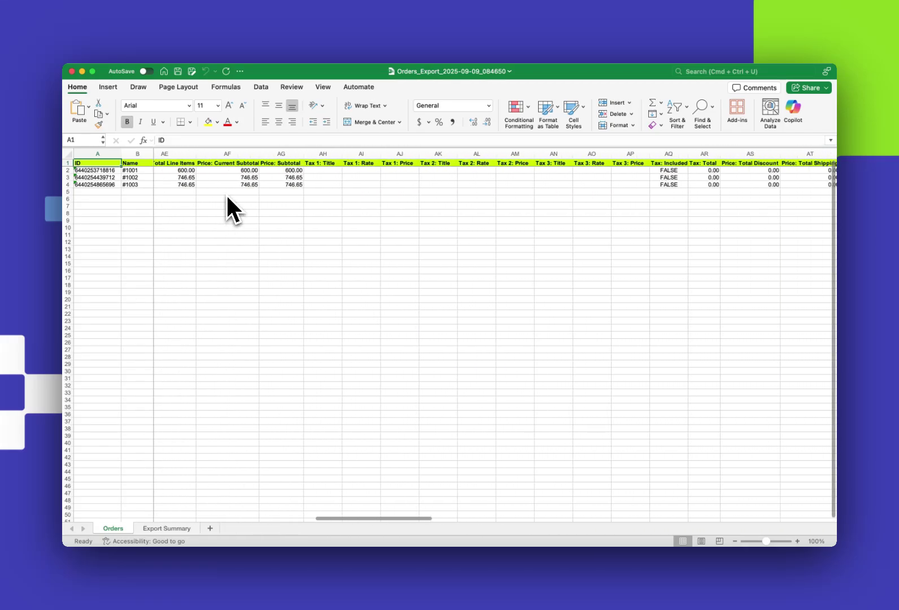
pyautogui.hscroll(15, 228, 196)
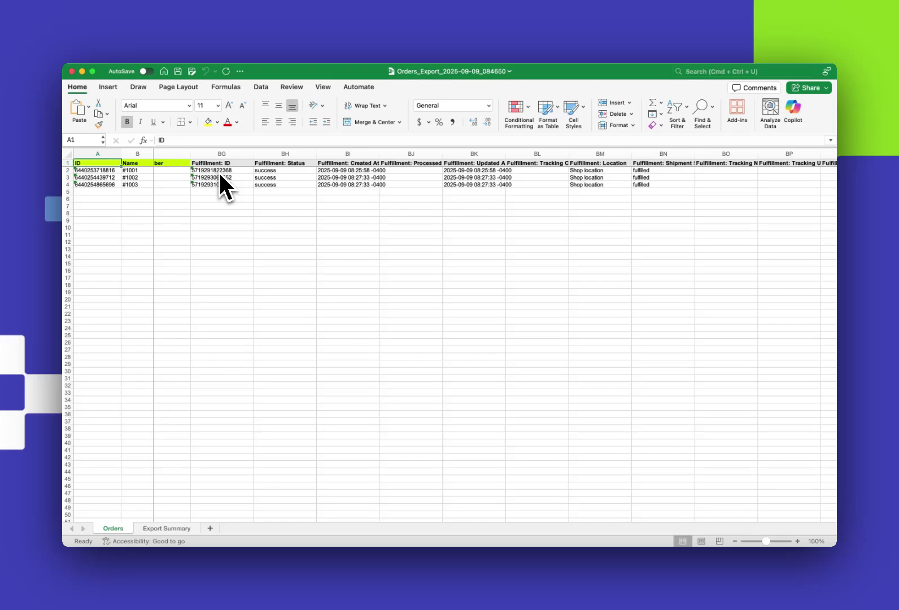
pyautogui.click(221, 153)
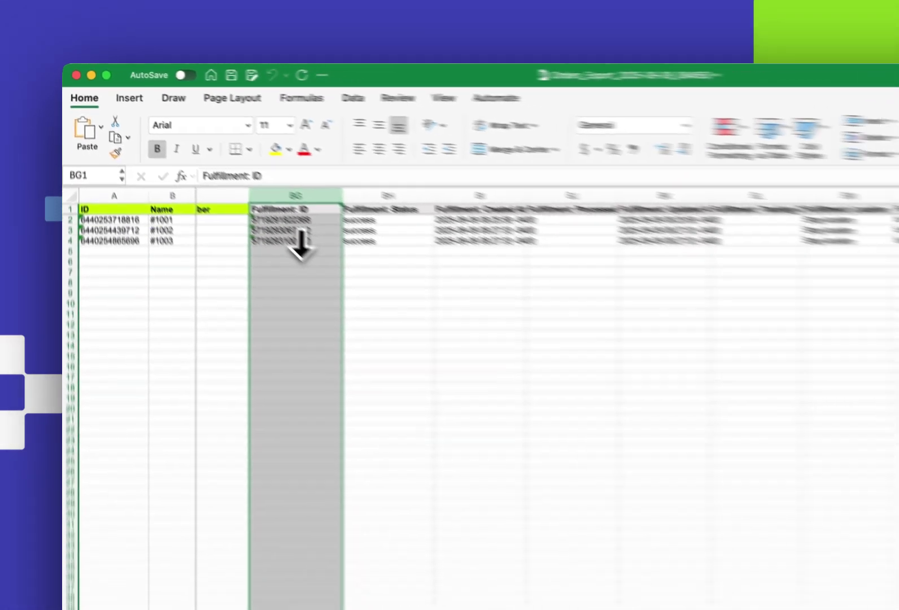
pyautogui.hscroll(3, 226, 186)
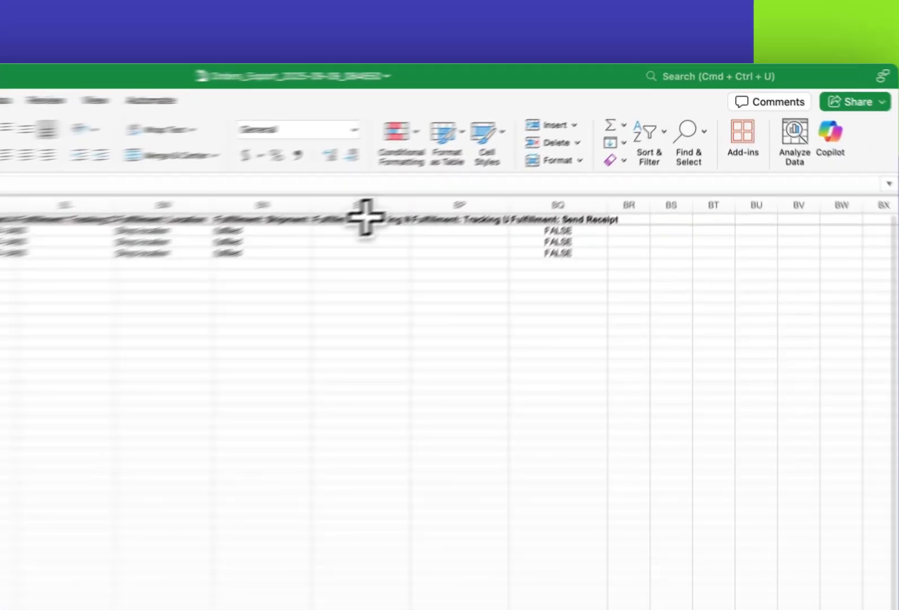
pyautogui.click(515, 163)
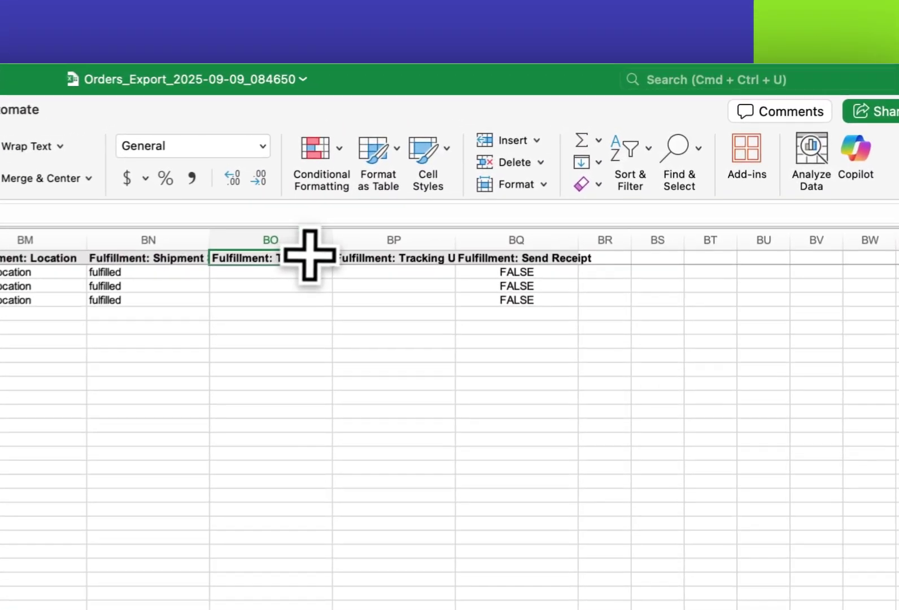
pyautogui.moveTo(524, 154); pyautogui.dragTo(536, 156)
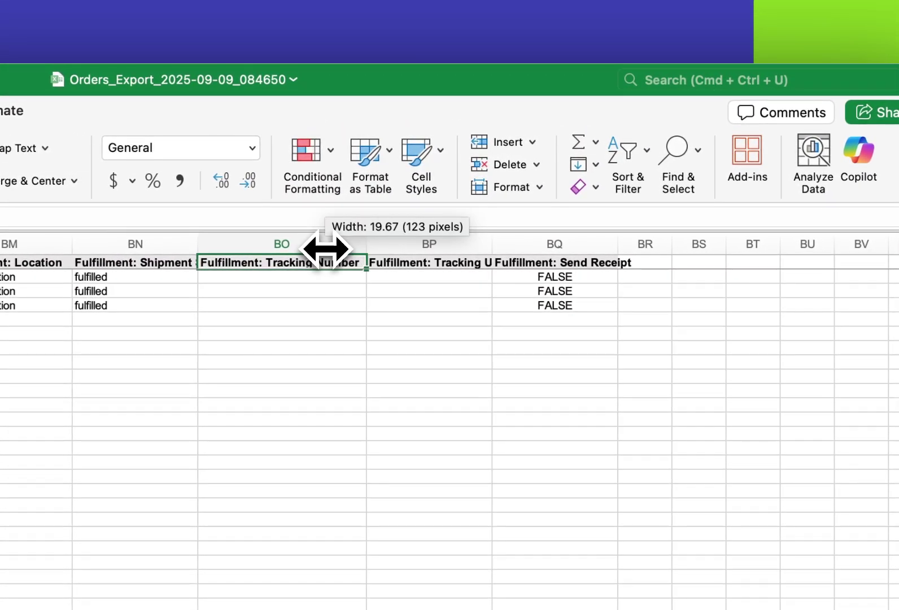
pyautogui.doubleClick(492, 243)
pyautogui.doubleClick(637, 238)
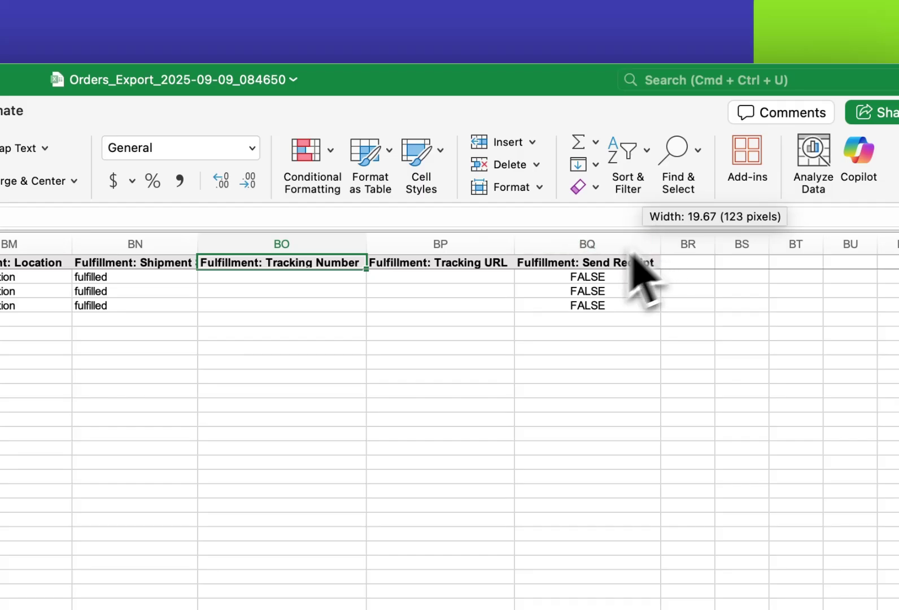
# Step: Delete all columns from Command through Fulfillment: Shipment Status, between Name and Fulfillment: Tracking Number
pyautogui.click(135, 244)
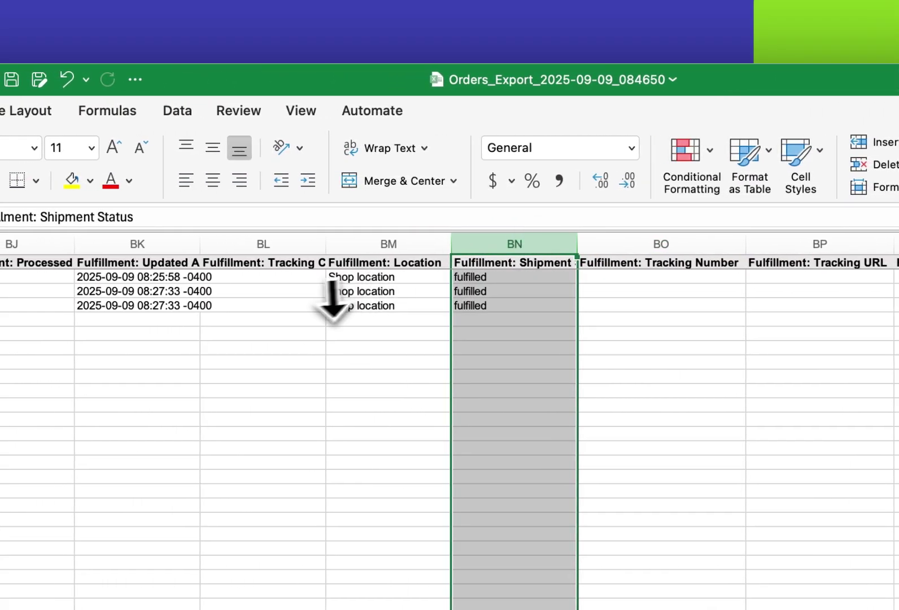
pyautogui.hscroll(-20, 333, 305)
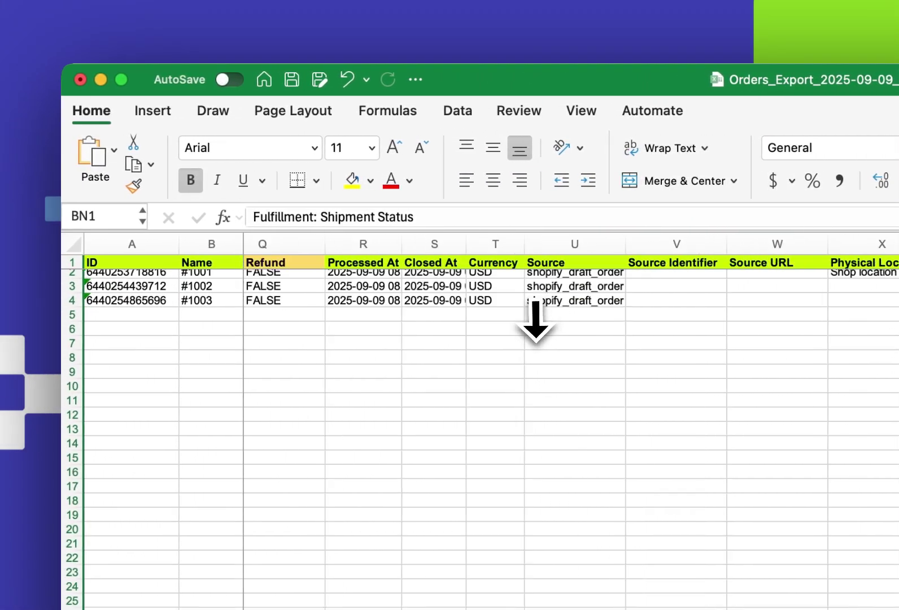
pyautogui.hscroll(-10, 535, 325)
pyautogui.keyDown('shift'); pyautogui.click(275, 243); pyautogui.keyUp('shift')
pyautogui.rightClick(275, 244)
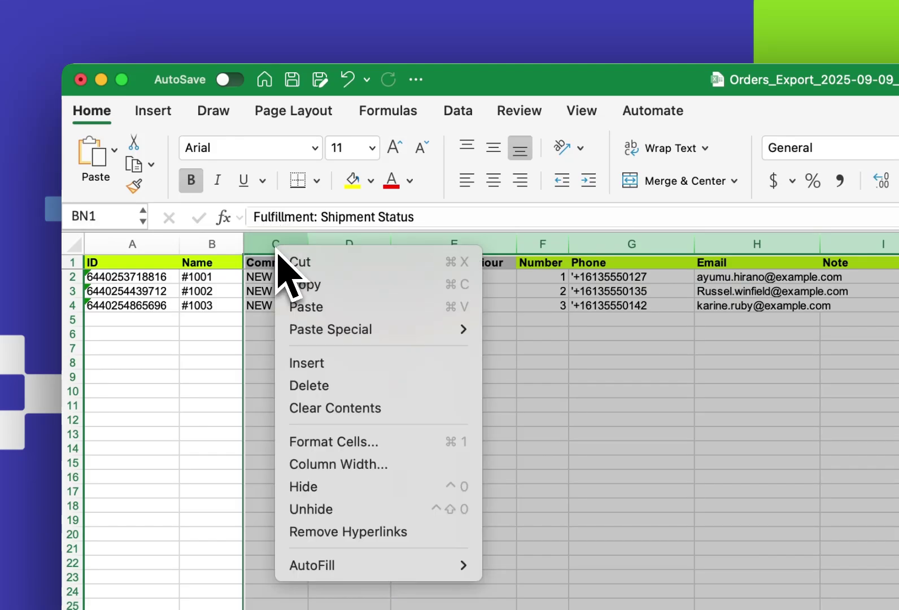
pyautogui.click(317, 383)
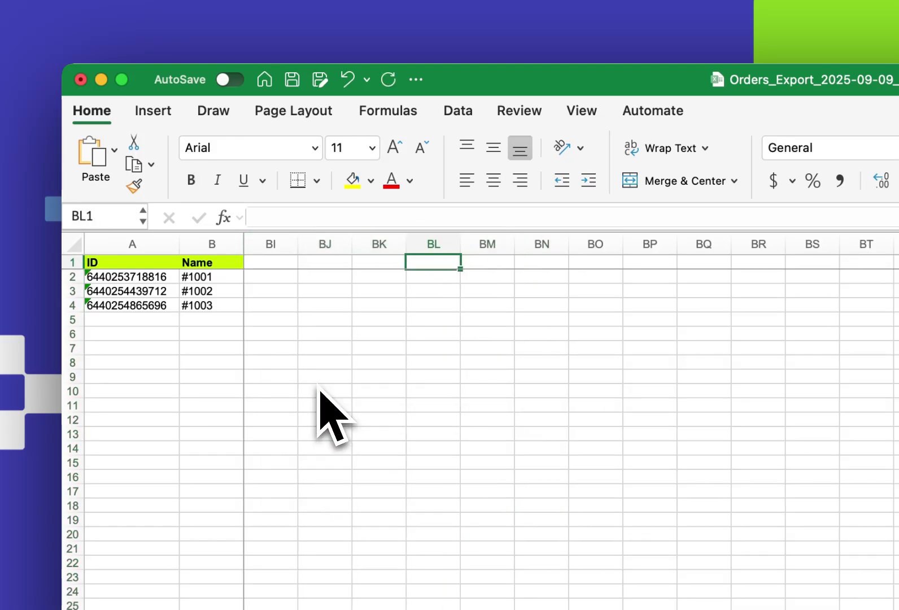
pyautogui.hscroll(-15, 320, 390)
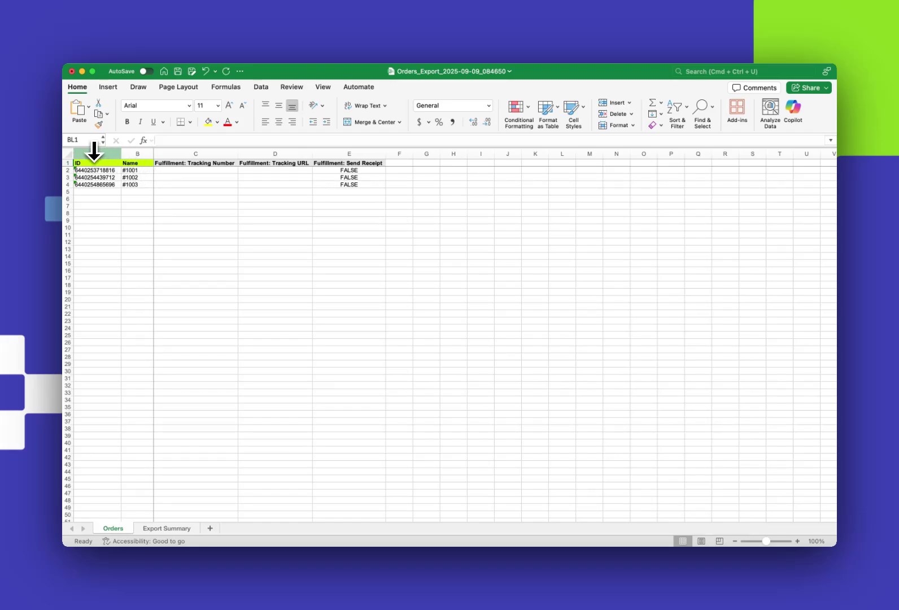
# Step: Delete the ID column from the Orders sheet, keeping Name as the order identifier
pyautogui.click(94, 151)
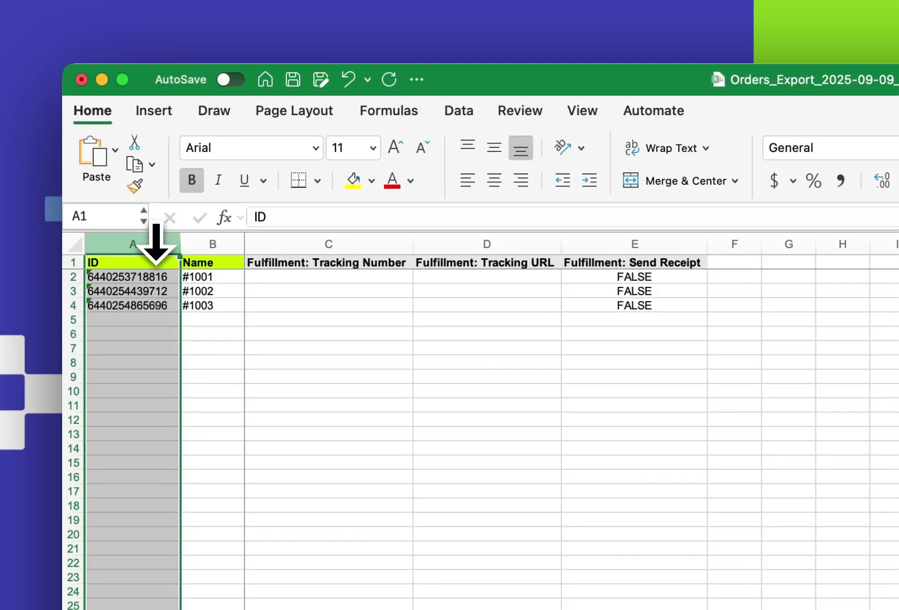
pyautogui.rightClick(156, 242)
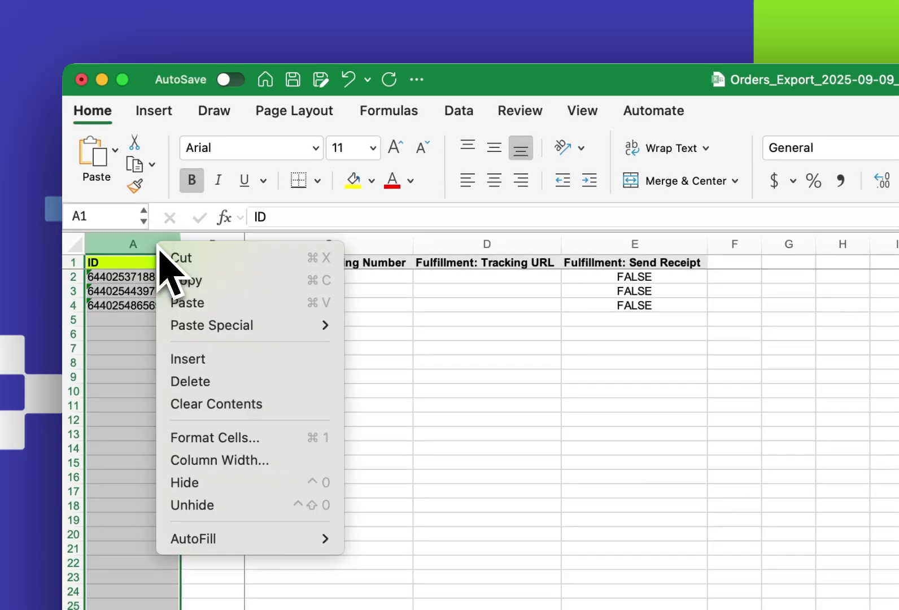
pyautogui.click(196, 389)
pyautogui.click(230, 318)
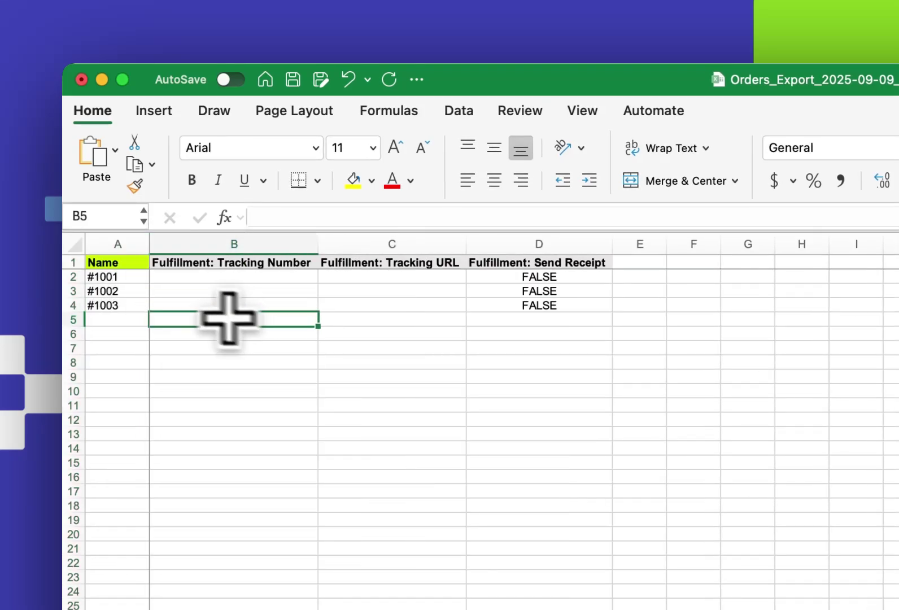
pyautogui.click(412, 278)
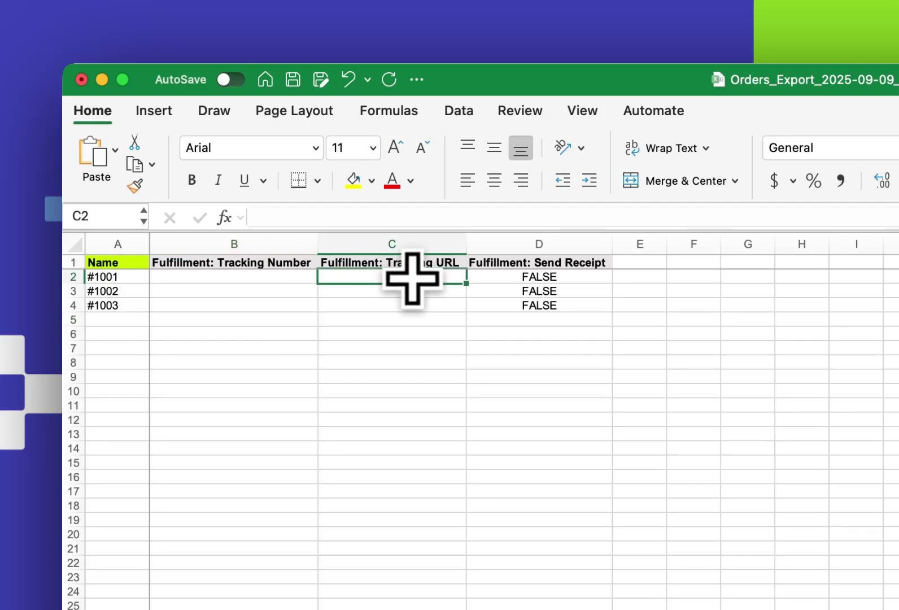
pyautogui.click(472, 218)
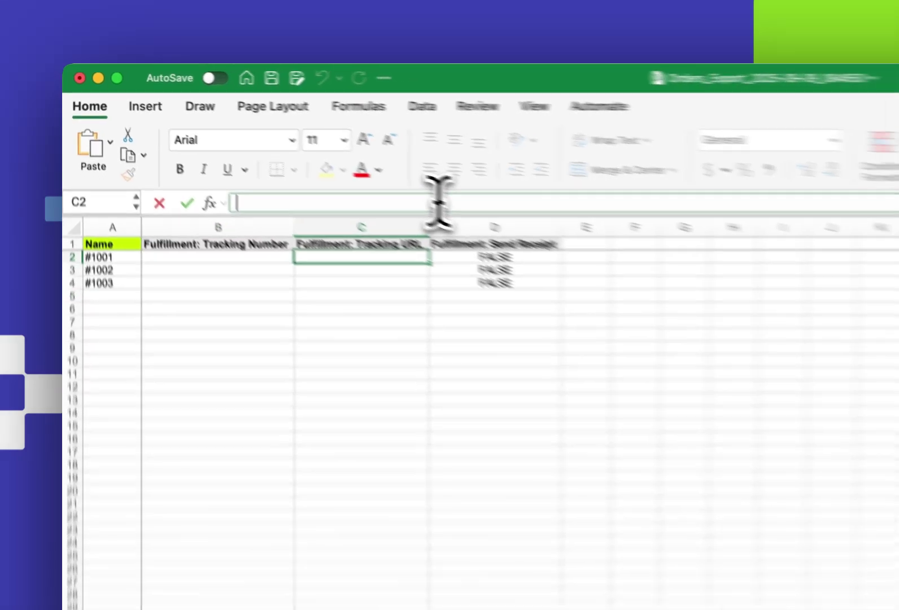
pyautogui.write('111122223333')
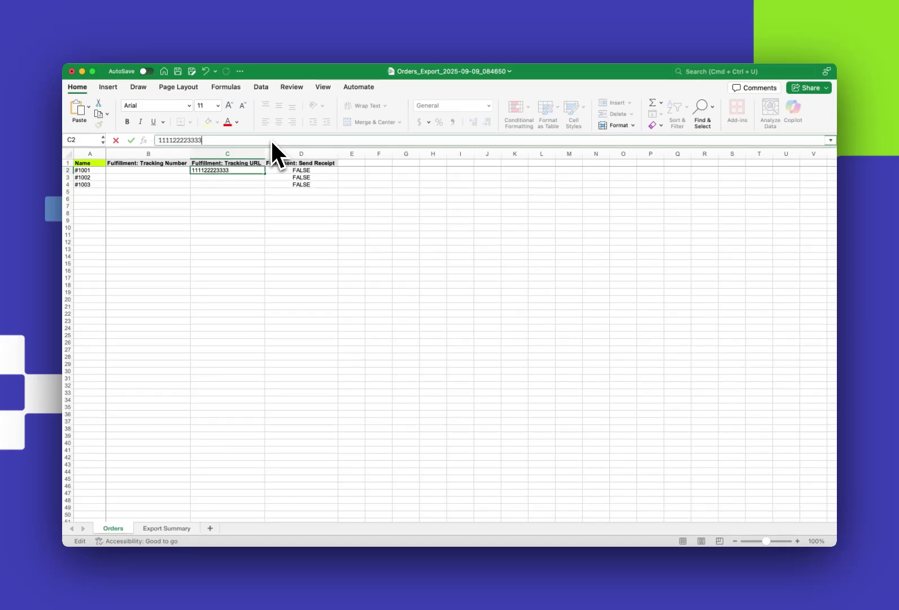
pyautogui.press('super+a')
pyautogui.press('BackSpace')
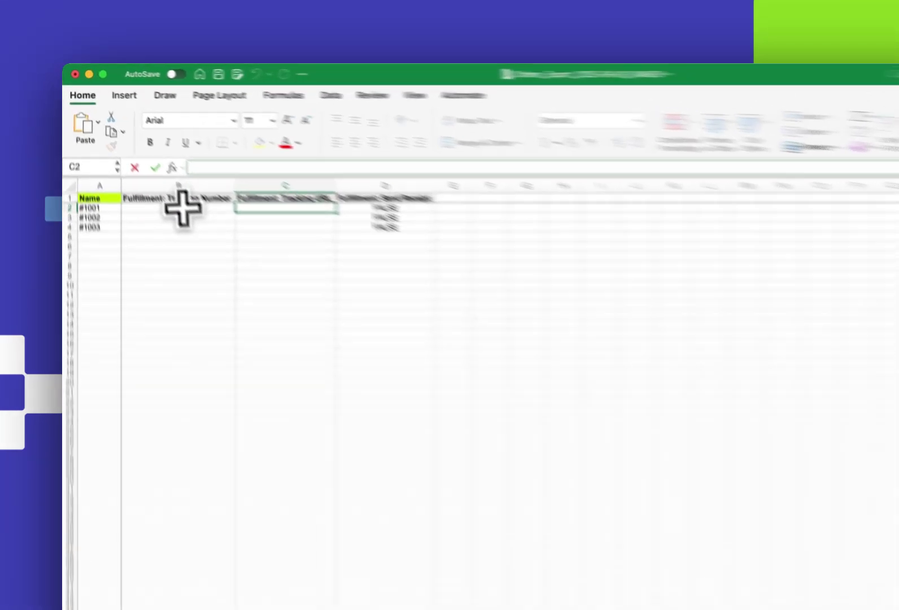
pyautogui.click(182, 208)
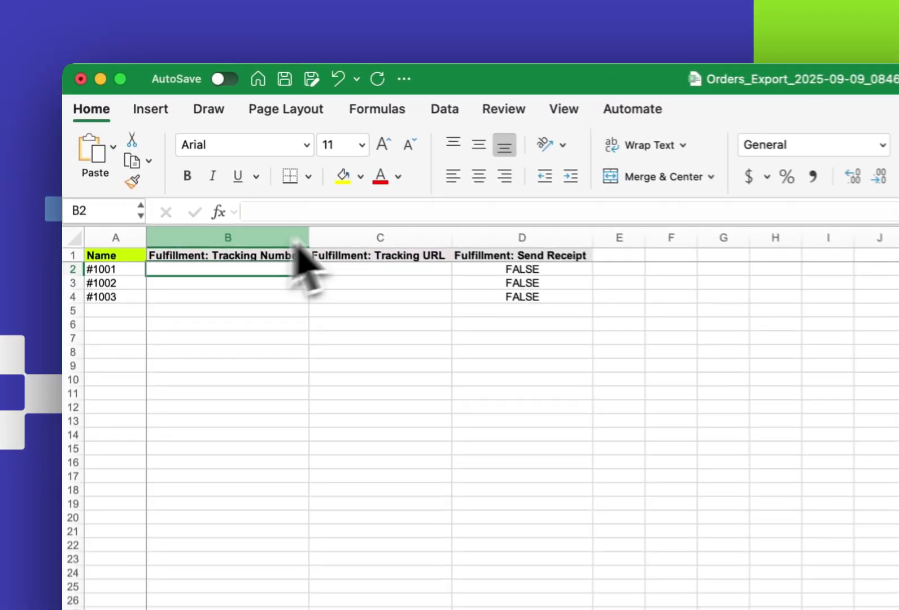
pyautogui.click(251, 166)
pyautogui.write('111122223333')
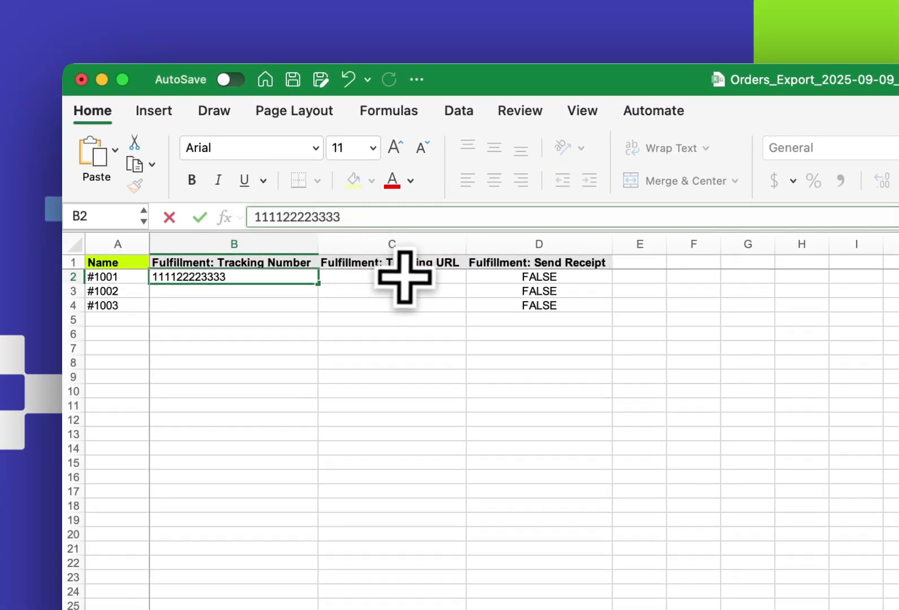
pyautogui.click(401, 267)
pyautogui.click(395, 217)
pyautogui.write('h')
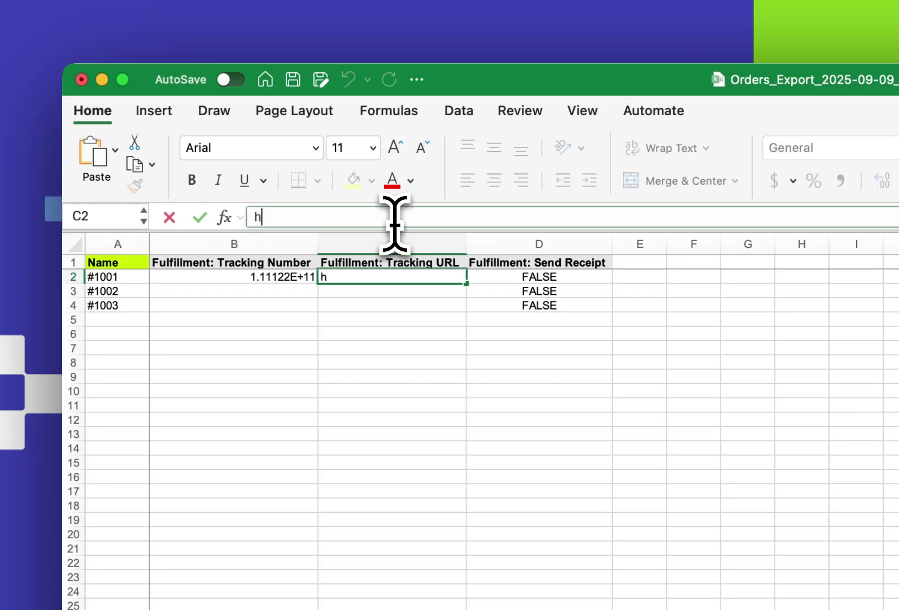
pyautogui.write('ttp://www.')
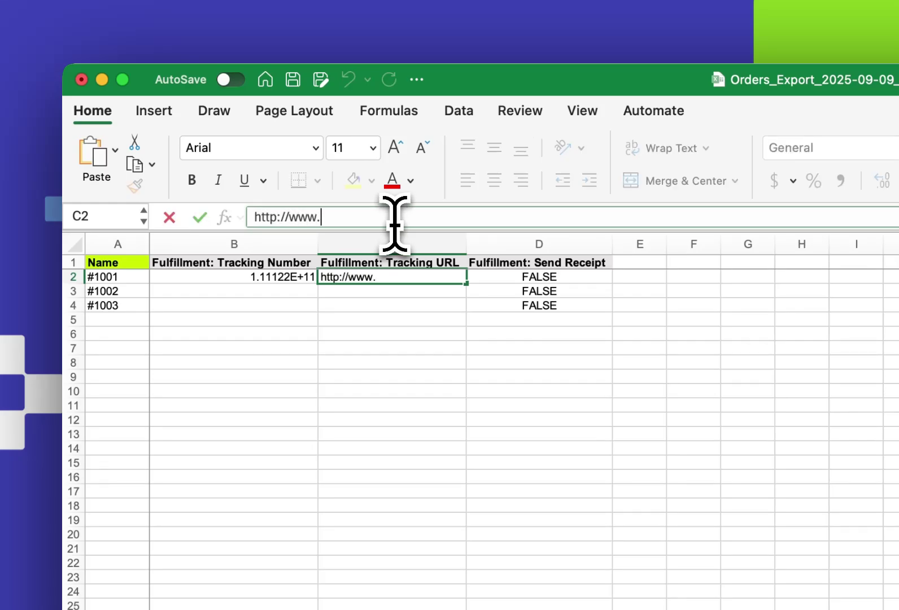
pyautogui.write('example.com')
pyautogui.press('Return')
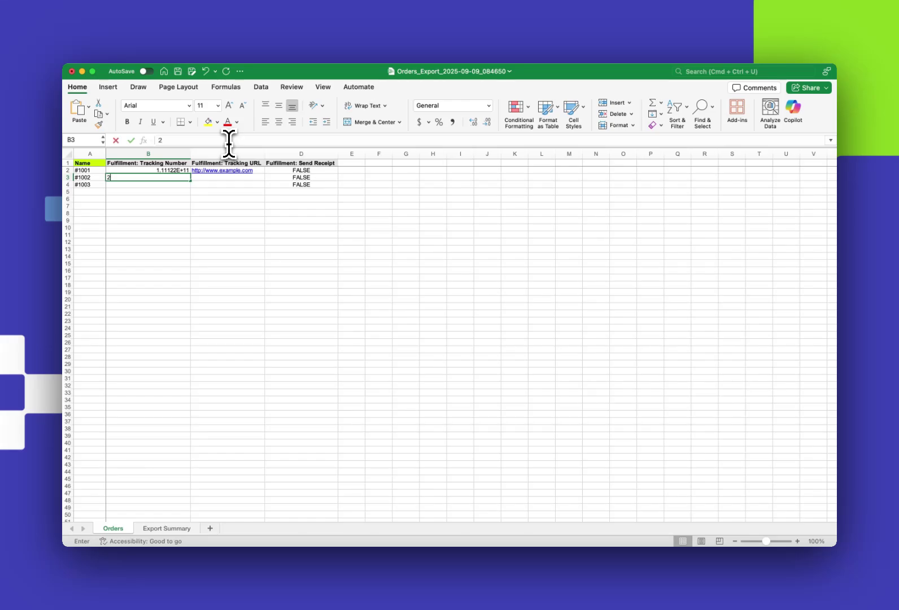
# Step: Enter tracking numbers 223344 in cell B3 and 556677 in cell B4 for the remaining two orders
pyautogui.press('Return')
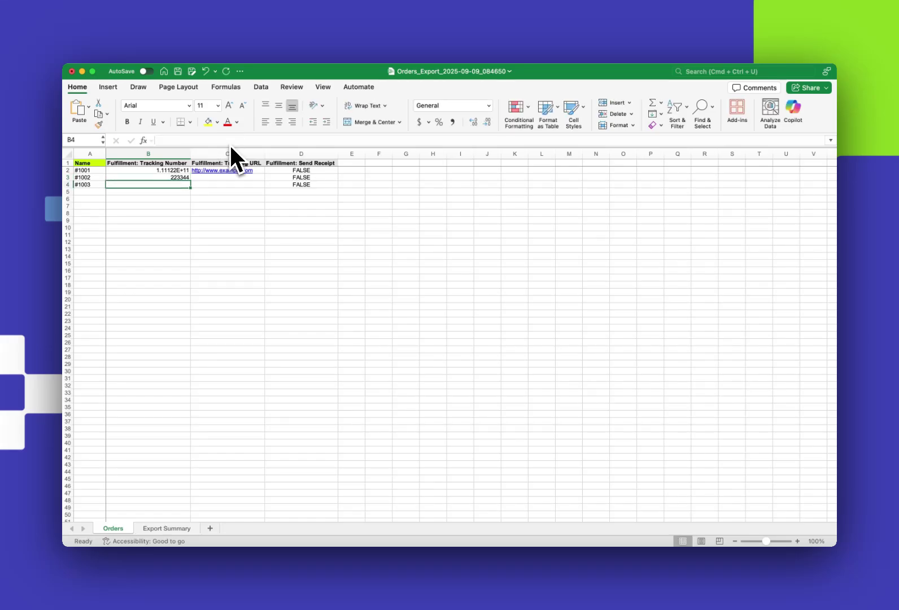
pyautogui.write('556677')
pyautogui.press('Return')
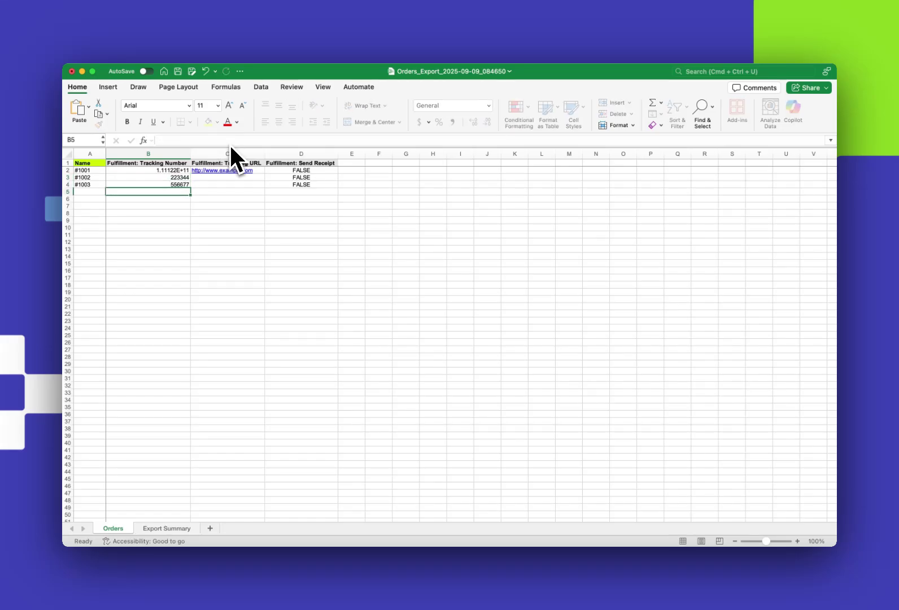
# Step: Set Fulfillment: Send Receipt to TRUE for the first order in cell D2 and save the workbook
pyautogui.press('Right')
pyautogui.press('Right')
pyautogui.press('Right')
pyautogui.press('Up')
pyautogui.press('Left')
pyautogui.press('Up')
pyautogui.press('Up')
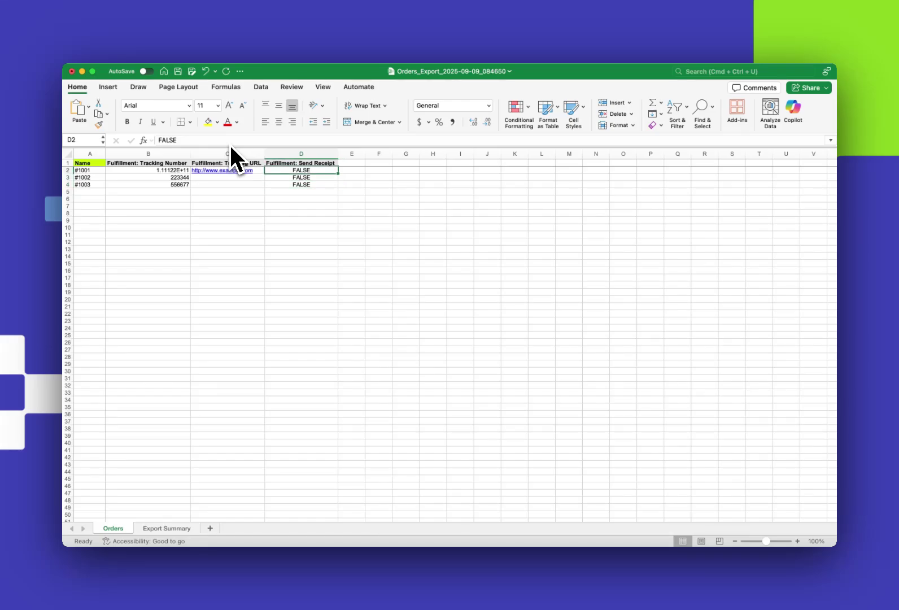
pyautogui.write('TRUE')
pyautogui.press('Return')
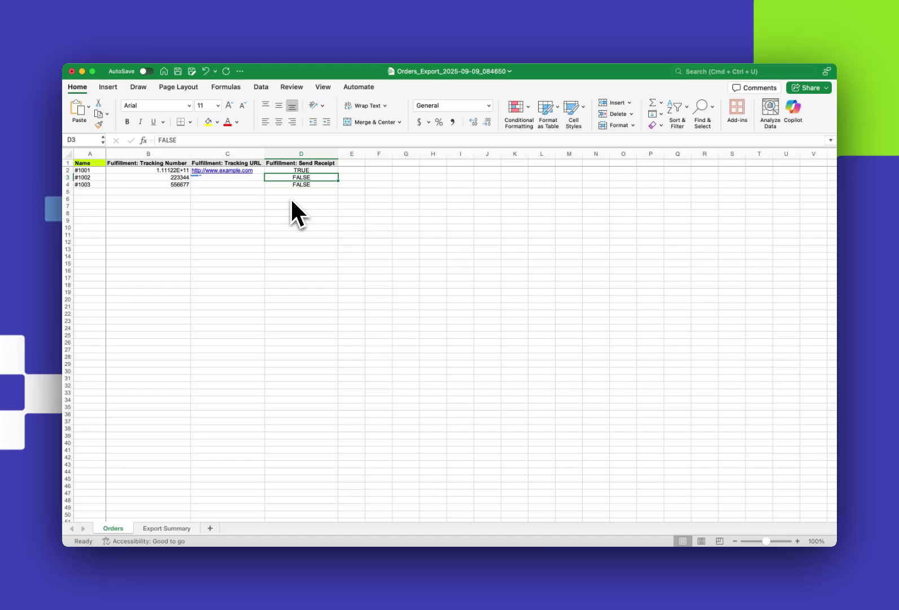
pyautogui.press('super+s')
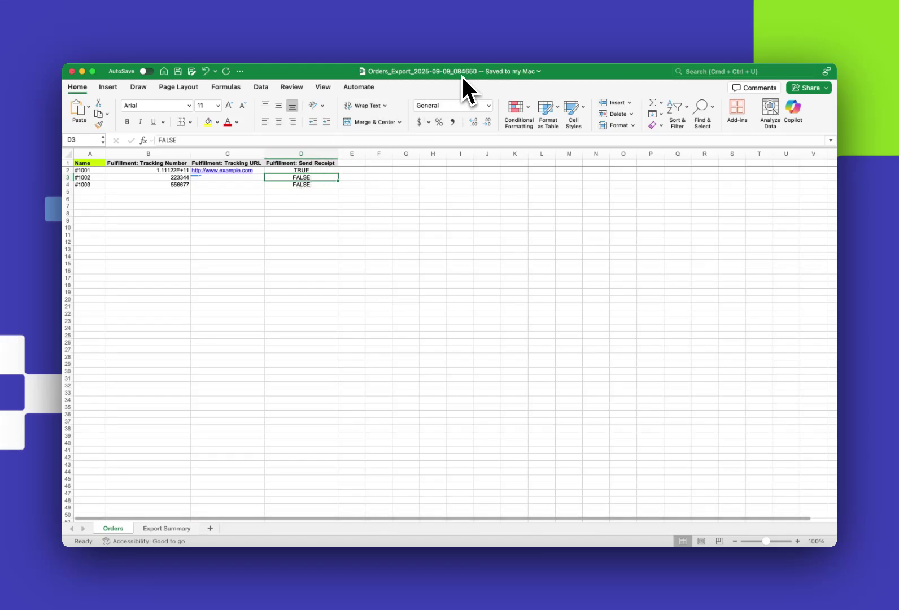
# Step: Switch to Altera in the browser, upload Orders_Export_2025-09-09_084650.xlsx from the Desktop's Files folder and start and confirm its import
pyautogui.press('super+Tab')
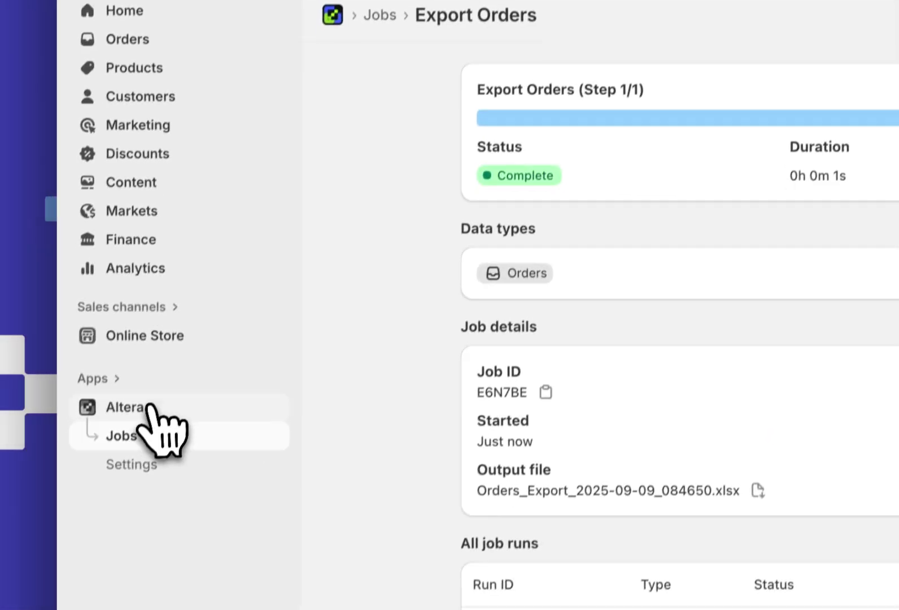
pyautogui.click(119, 562)
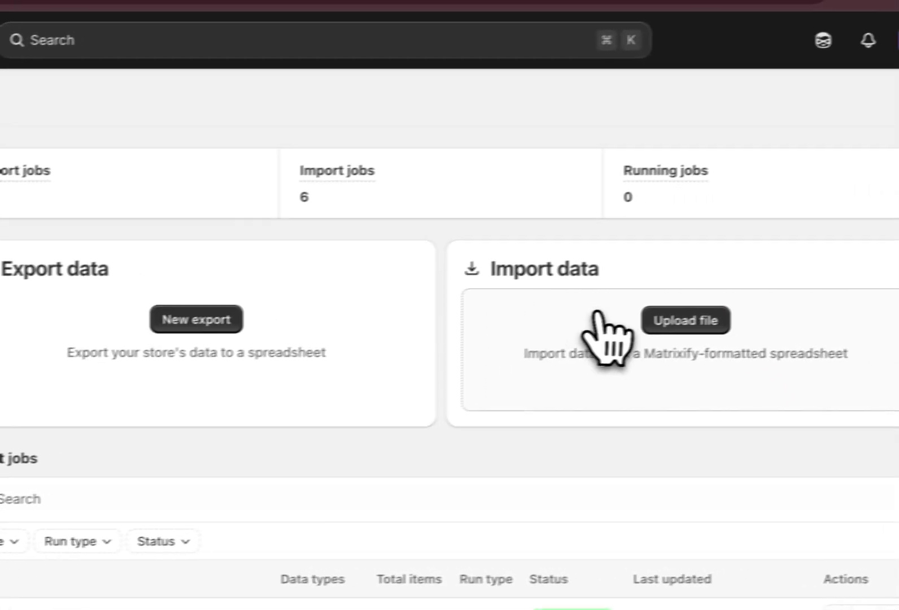
pyautogui.click(643, 328)
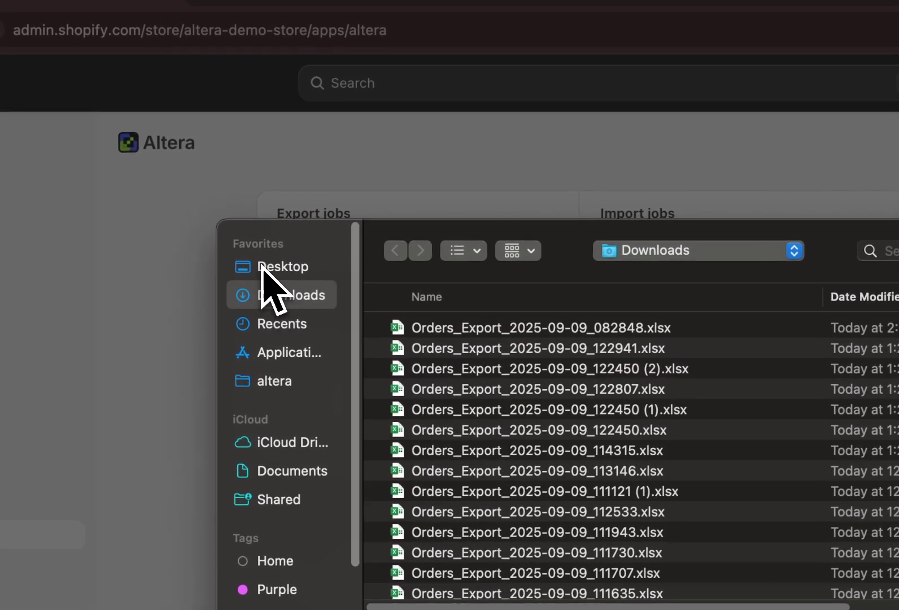
pyautogui.click(231, 263)
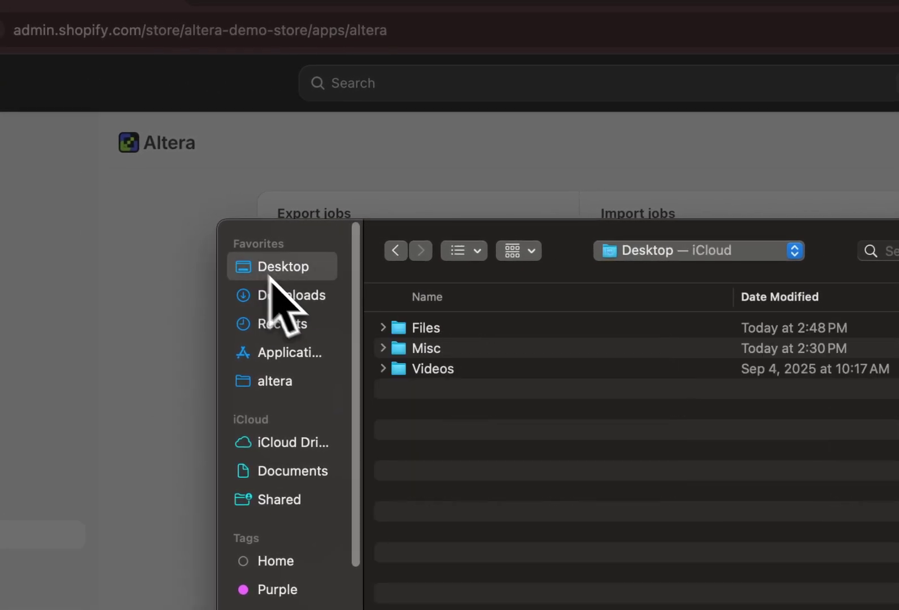
pyautogui.doubleClick(430, 327)
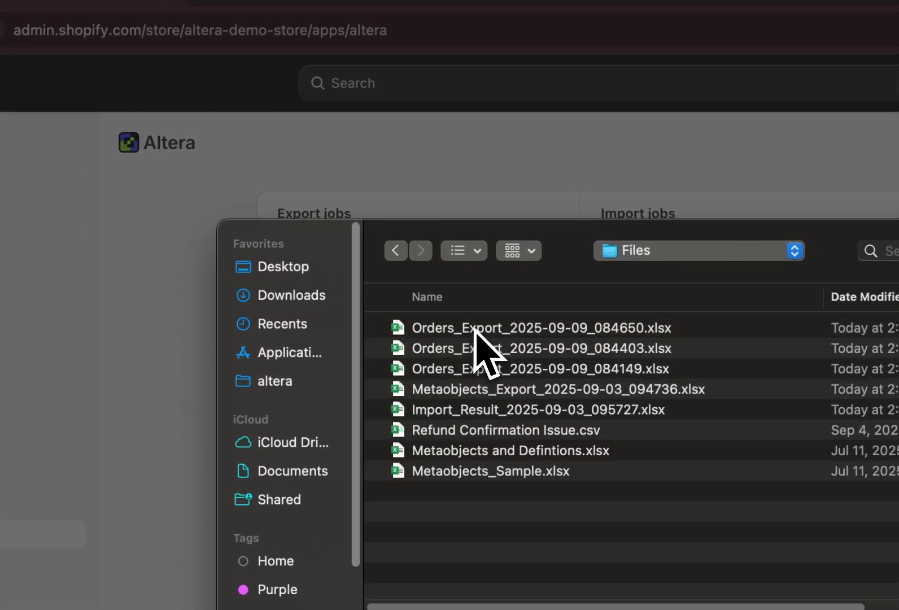
pyautogui.doubleClick(475, 328)
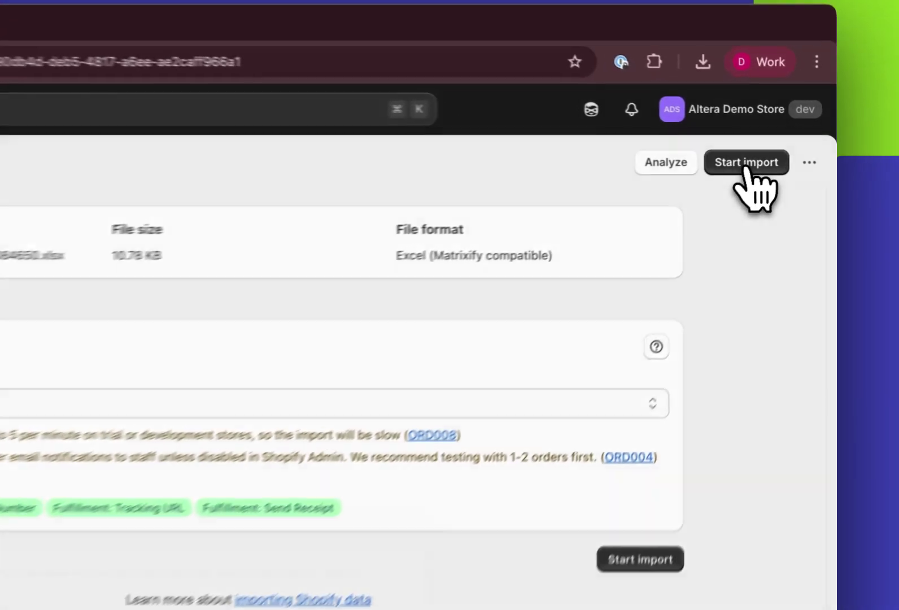
pyautogui.click(785, 152)
pyautogui.click(582, 363)
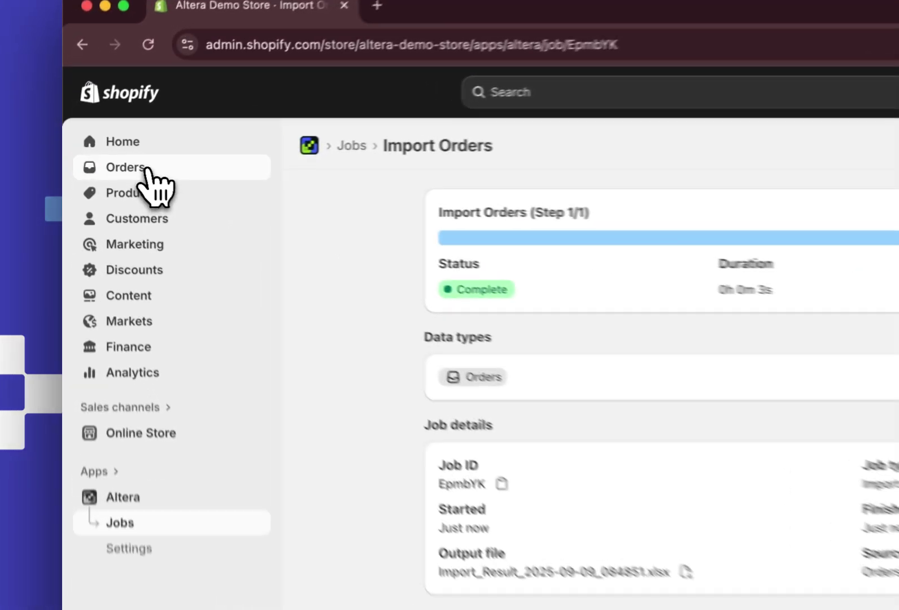
# Step: Check the tracking number link on the oldest order in Shopify Orders and return to the Altera app's overview
pyautogui.click(113, 165)
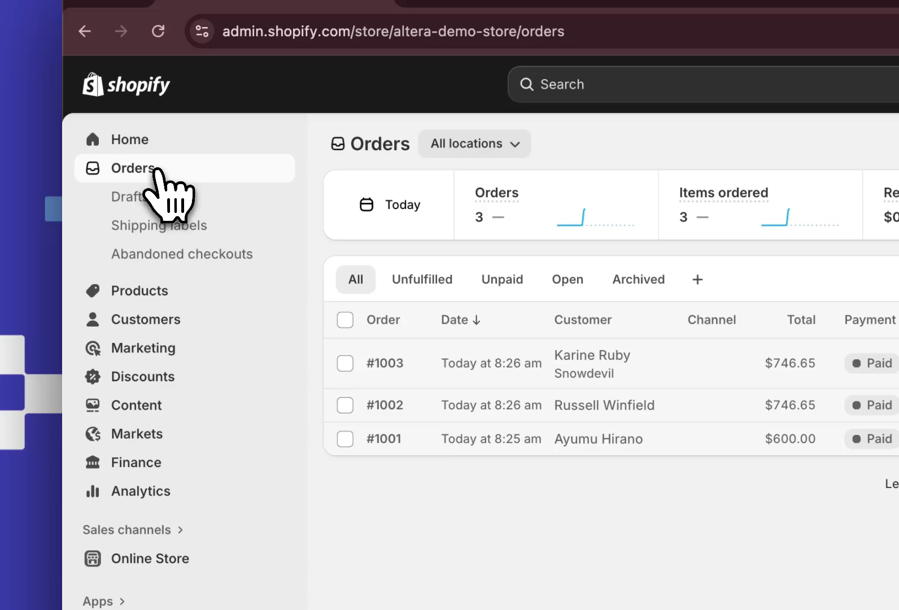
pyautogui.click(384, 439)
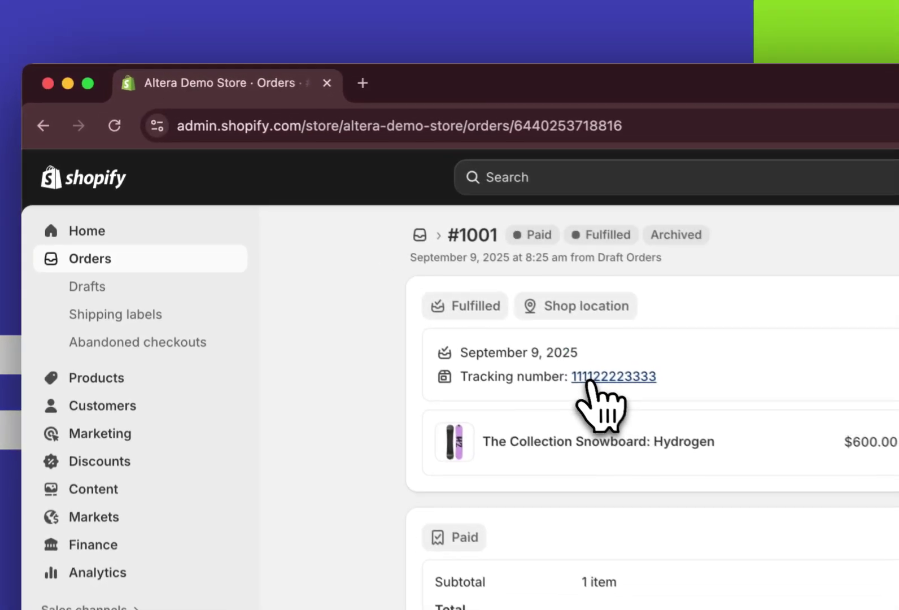
pyautogui.click(356, 226)
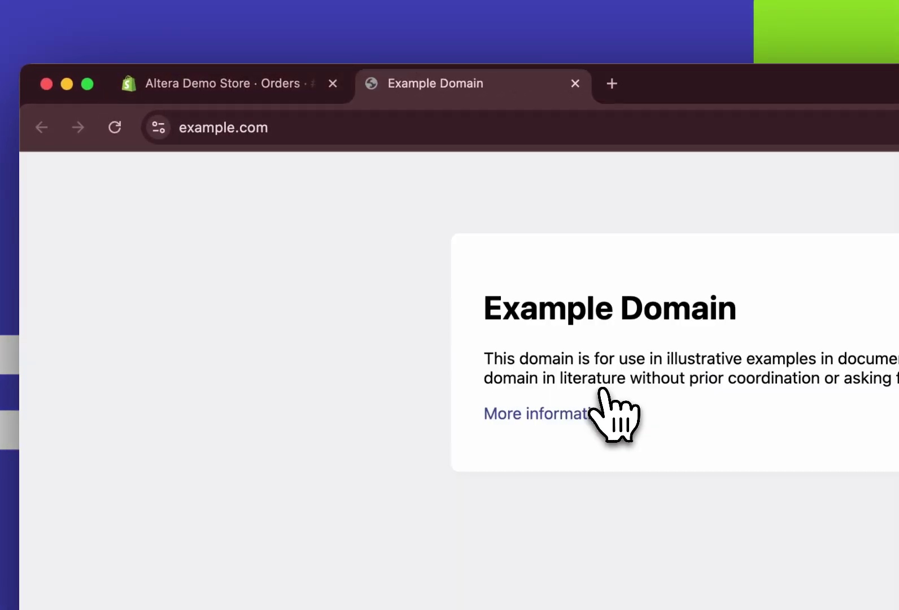
pyautogui.click(274, 92)
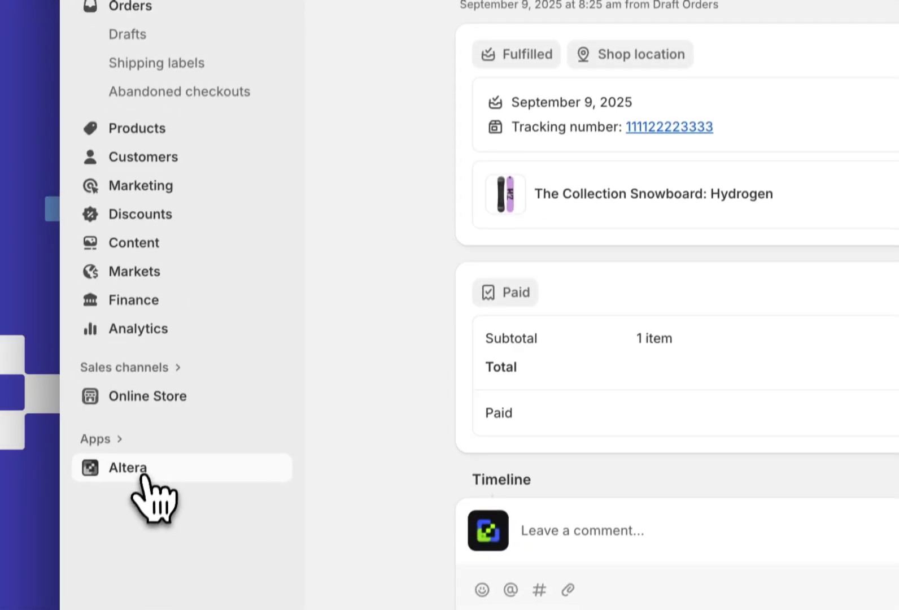
pyautogui.click(150, 490)
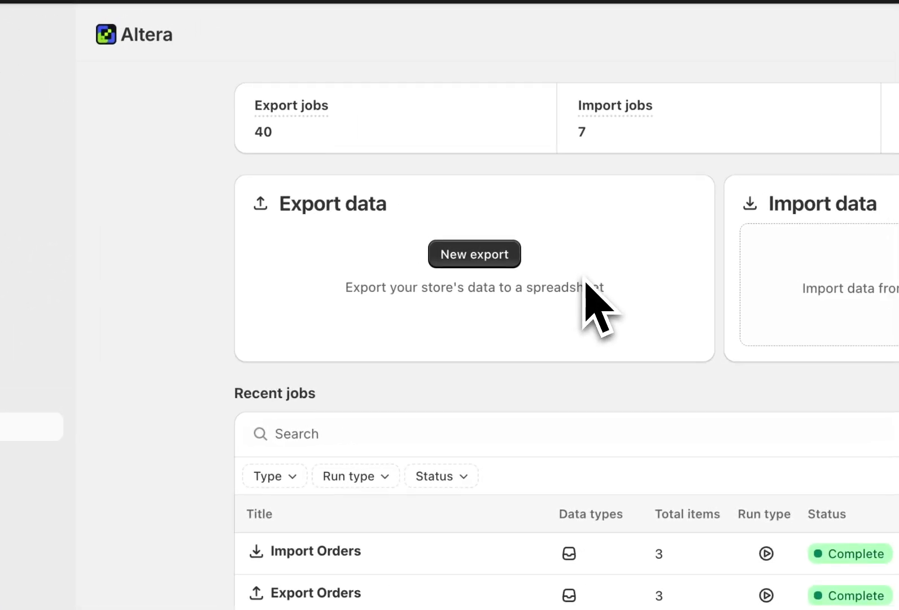